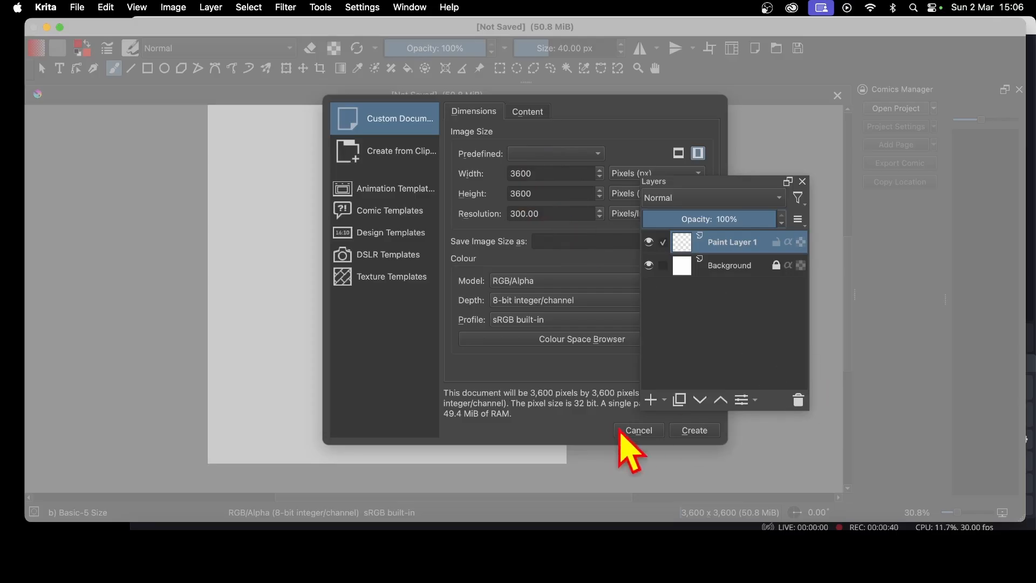
# - Create a 3600 by 3600 px document and fill Paint Layer 1 with G'MIC's Array [Random Colors] at 18 X-tiles and 11 Y-tiles
pyautogui.click(694, 430)
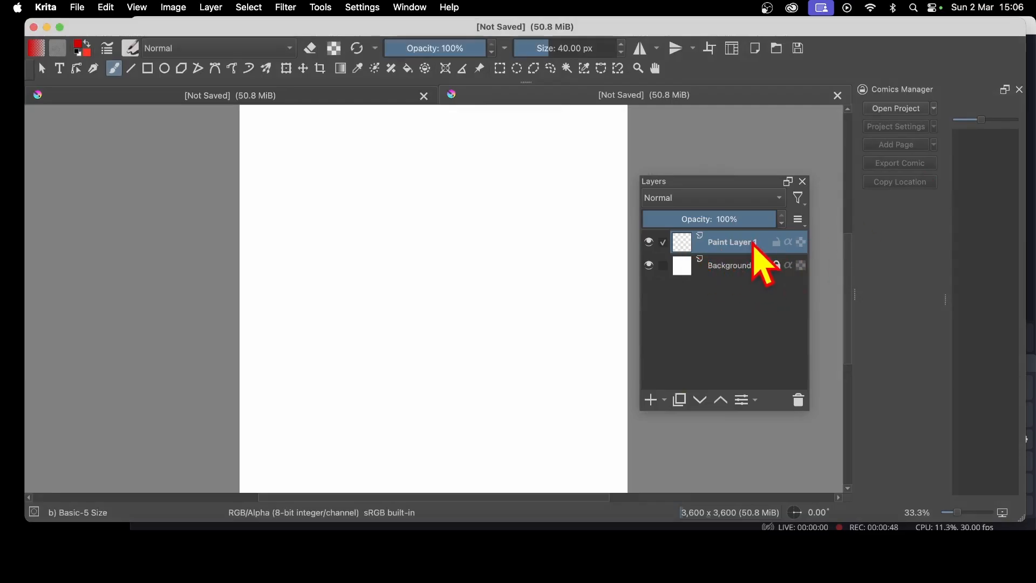
pyautogui.click(278, 7)
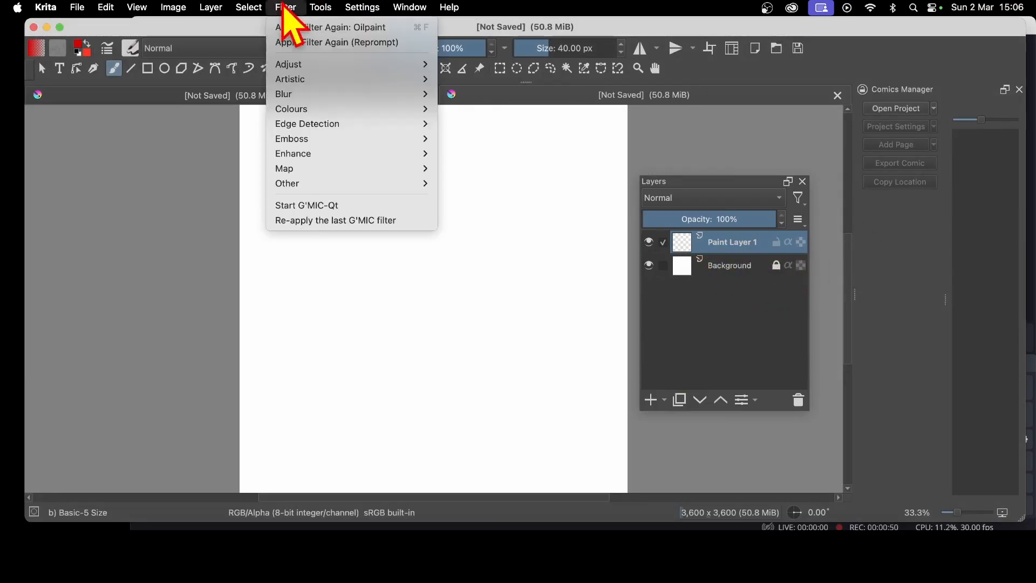
pyautogui.click(341, 208)
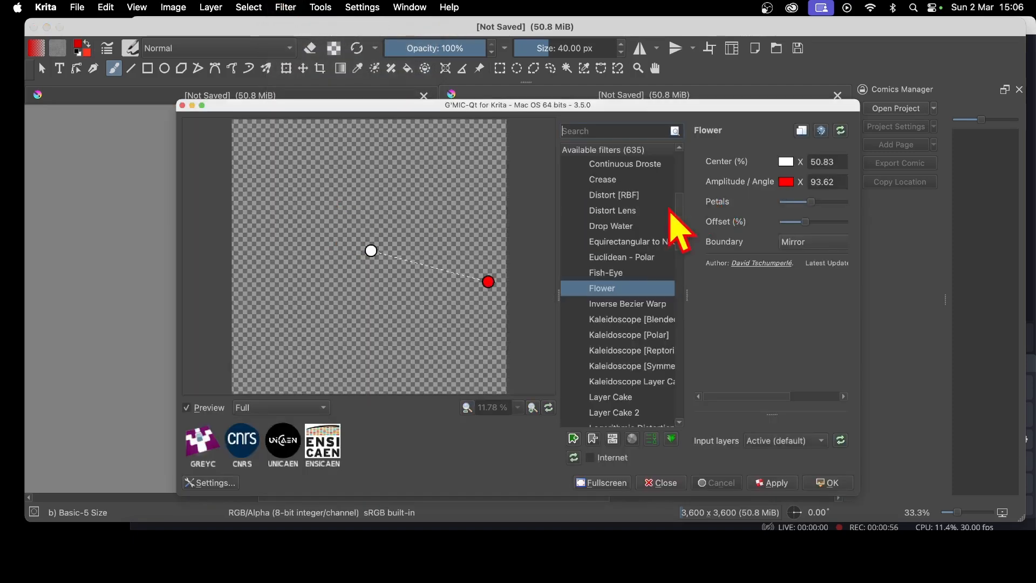
pyautogui.scroll(4, 642, 218)
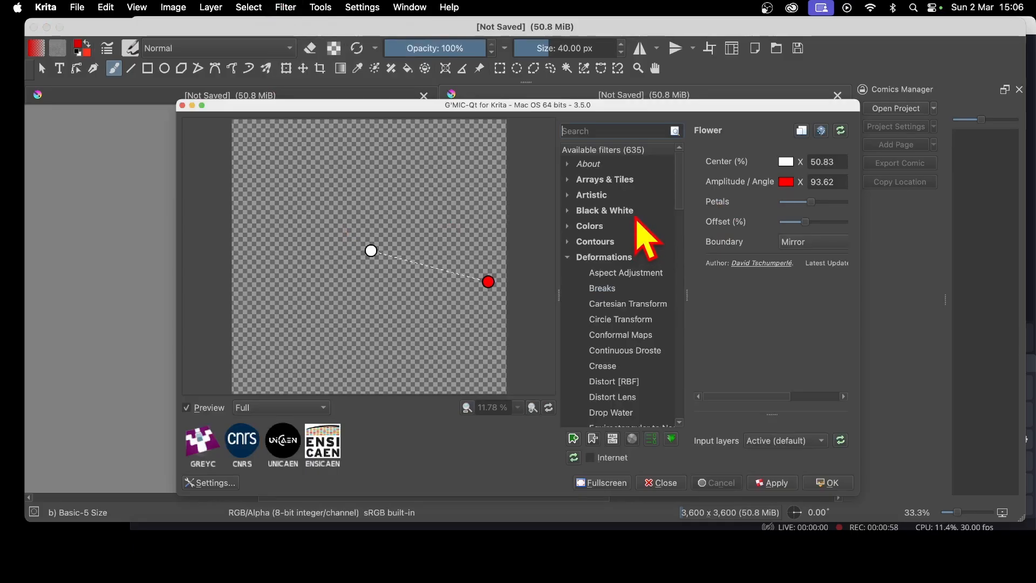
pyautogui.click(569, 181)
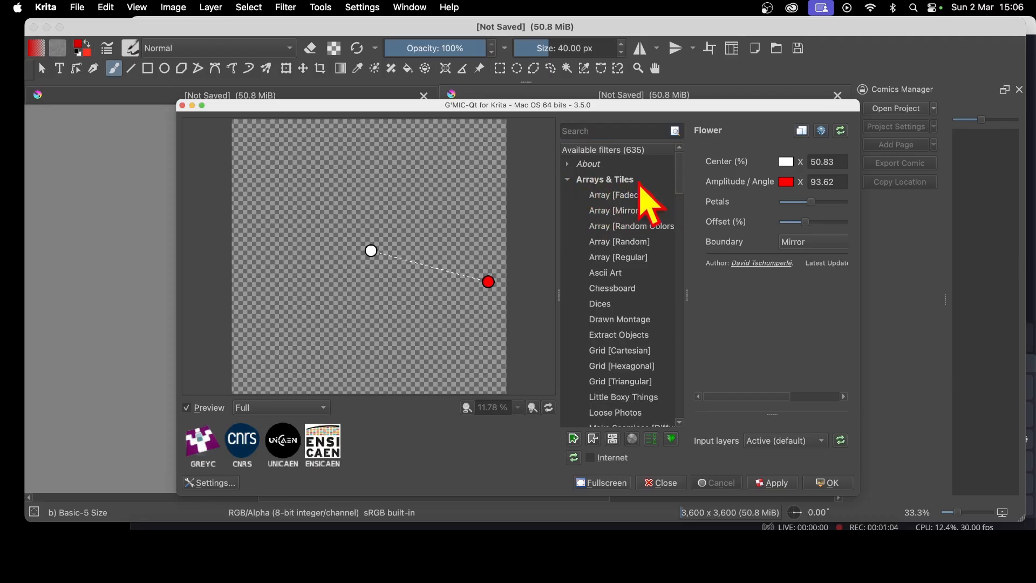
pyautogui.click(615, 227)
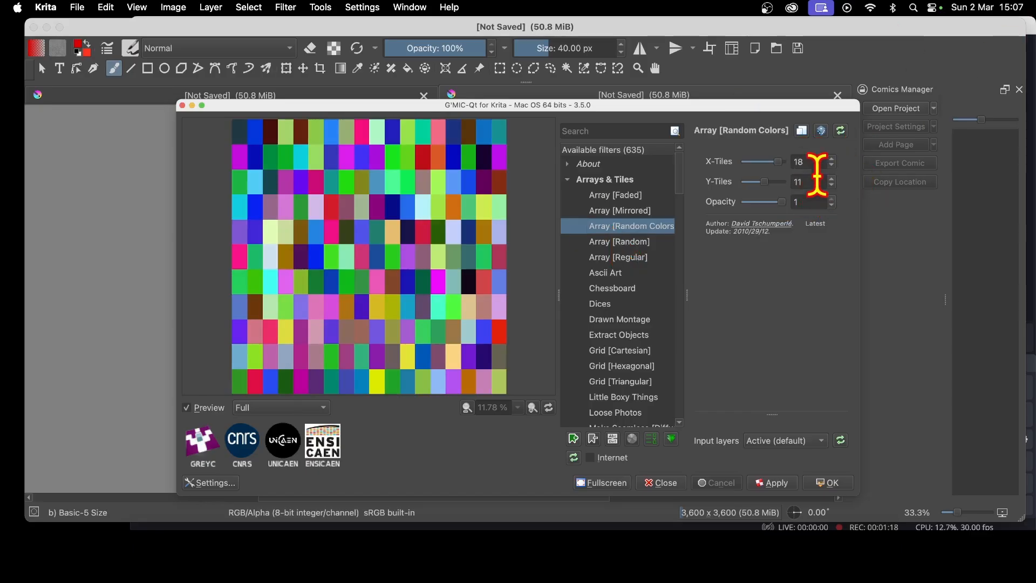
pyautogui.moveTo(804, 199); pyautogui.dragTo(770, 197)
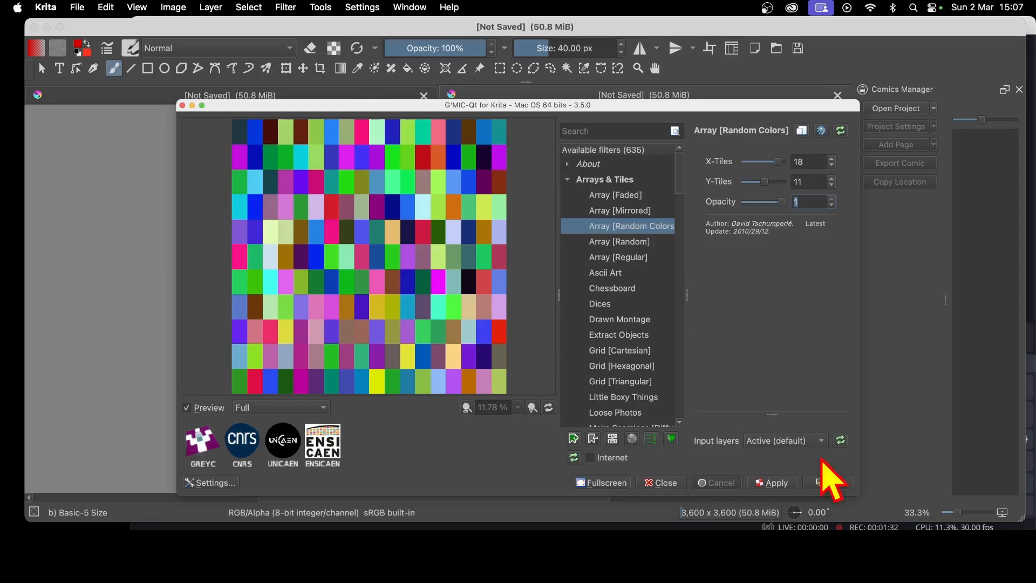
pyautogui.click(829, 483)
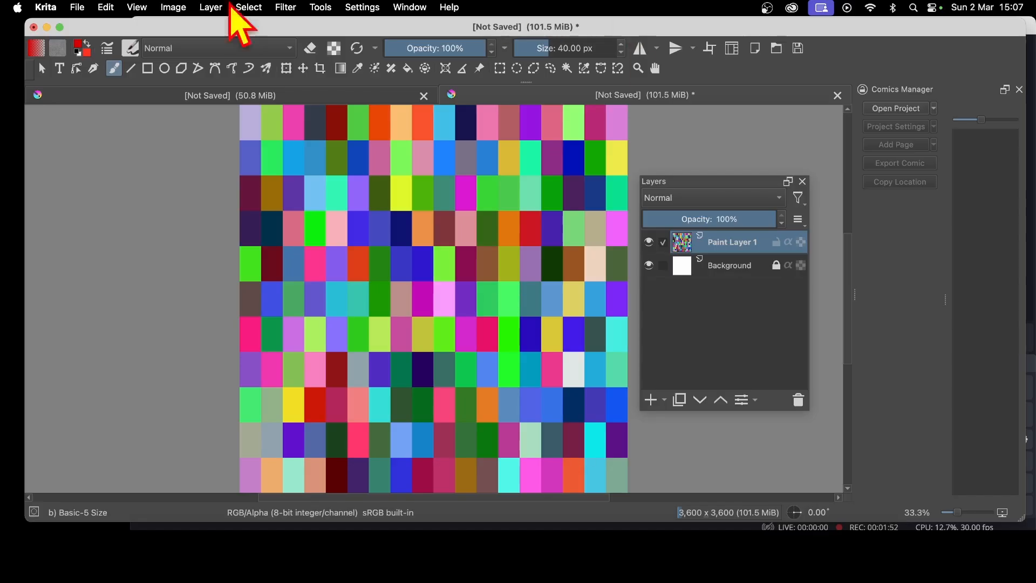
# - Start G'MIC-Qt again, search its filters for "flower" and choose the Flower deformation for the coloured tiles
pyautogui.click(285, 7)
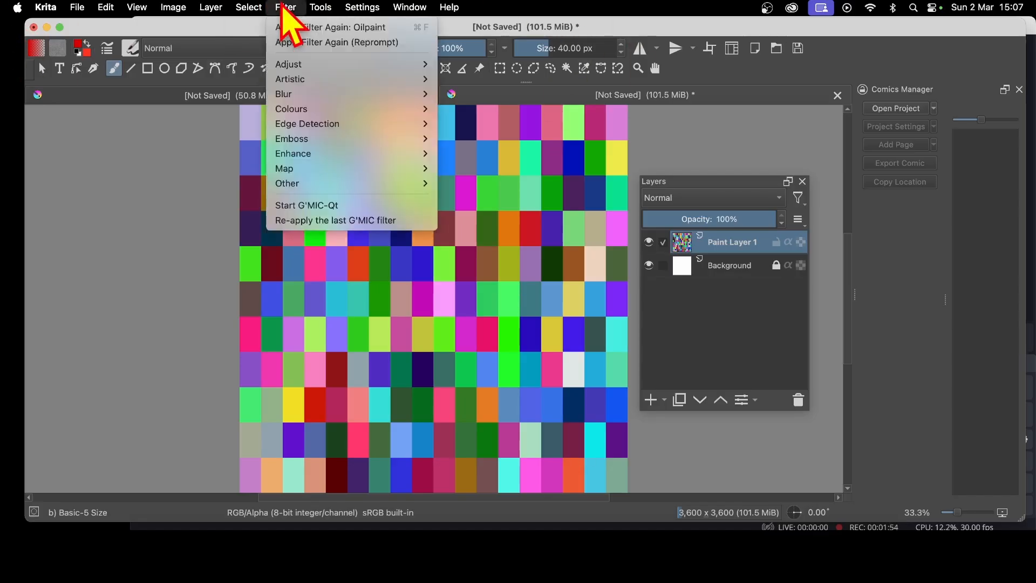
pyautogui.click(344, 206)
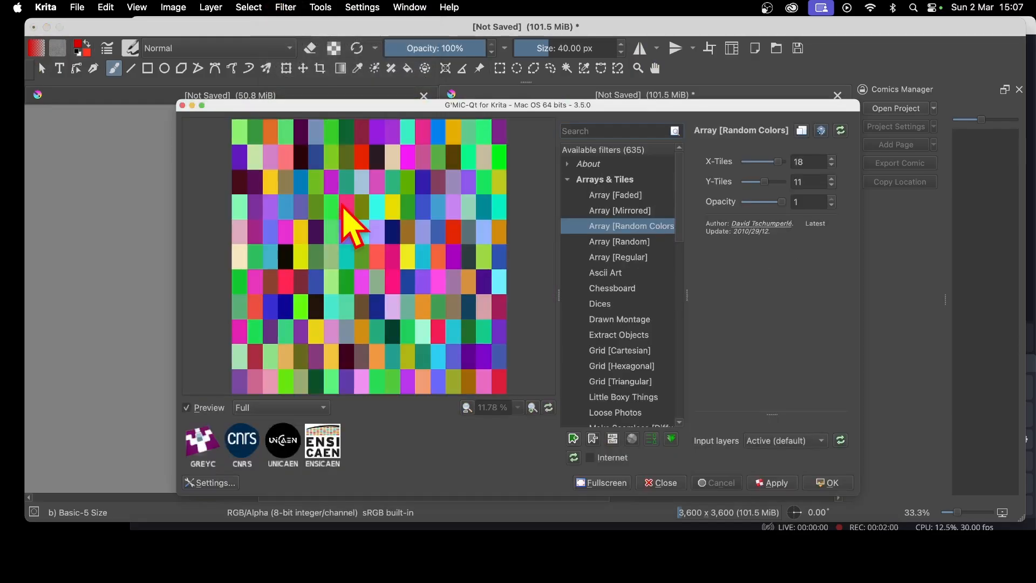
pyautogui.click(580, 130)
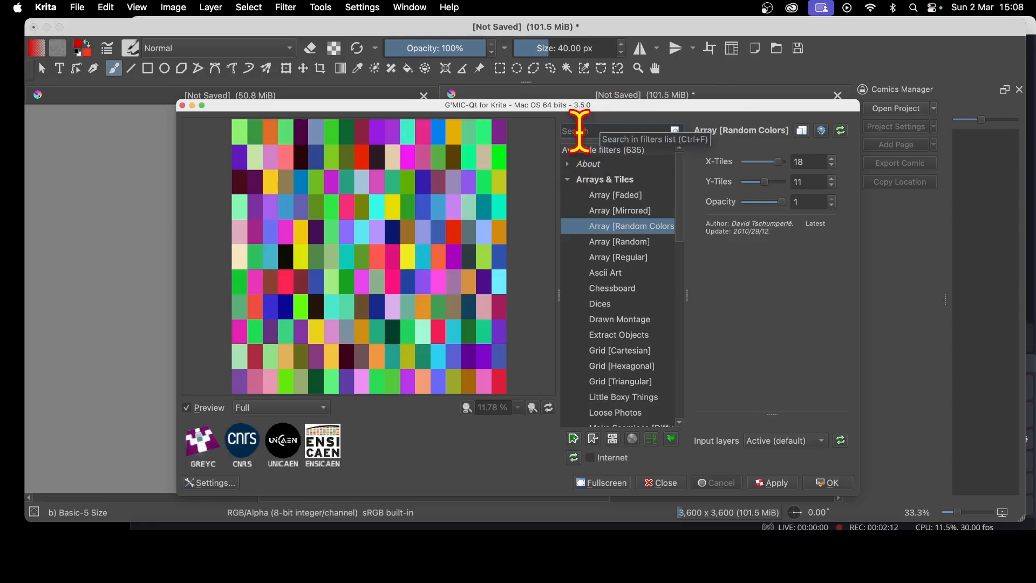
pyautogui.write('flow')
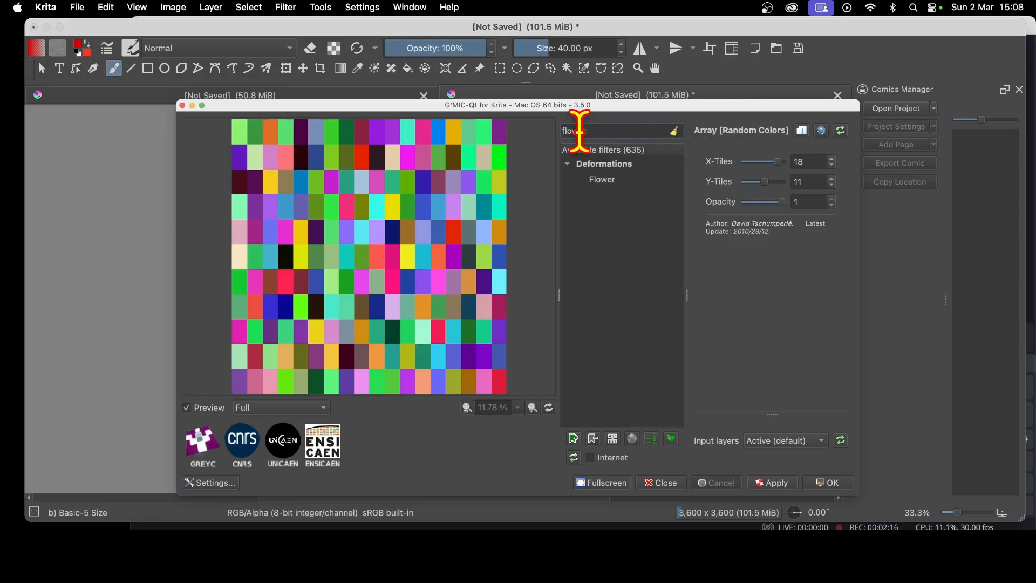
pyautogui.write('er')
pyautogui.click(607, 185)
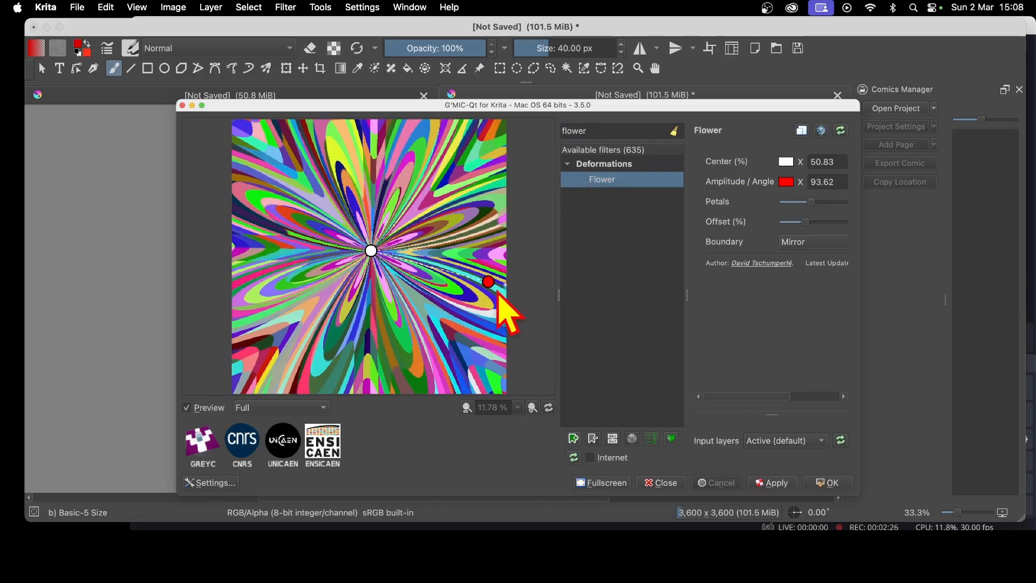
# - Try a lower Flower amplitude point, with X at about 91.02%, and shift the effect's centre slightly downward
pyautogui.moveTo(487, 283); pyautogui.dragTo(483, 317)
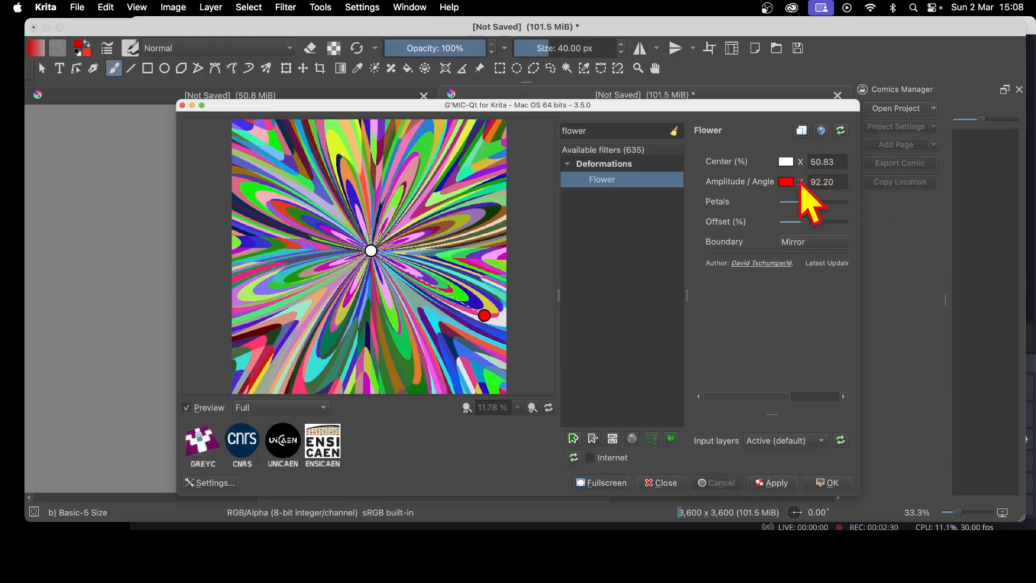
pyautogui.moveTo(484, 314); pyautogui.dragTo(482, 329)
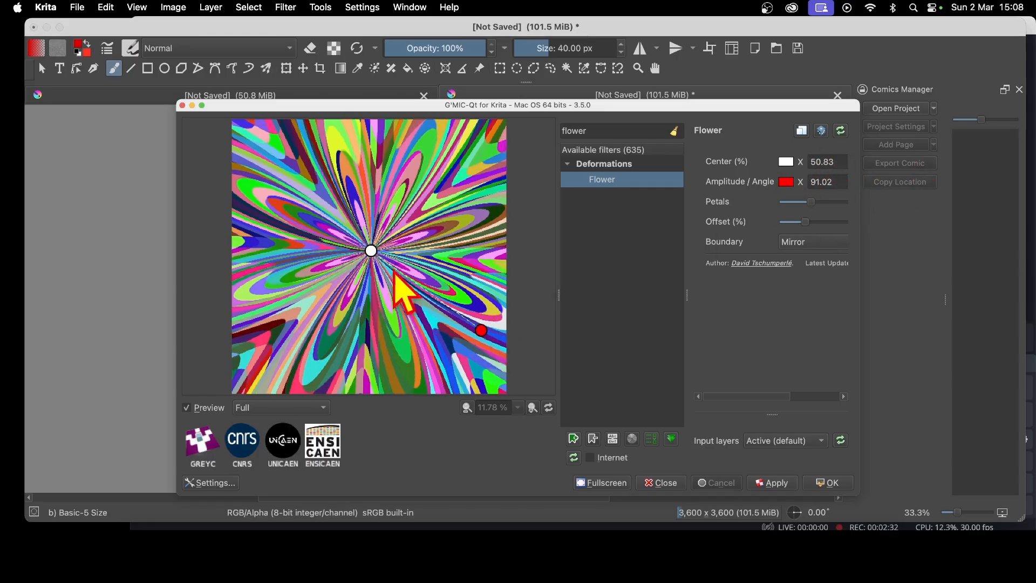
pyautogui.moveTo(372, 251); pyautogui.dragTo(330, 319)
pyautogui.moveTo(344, 281); pyautogui.dragTo(371, 260)
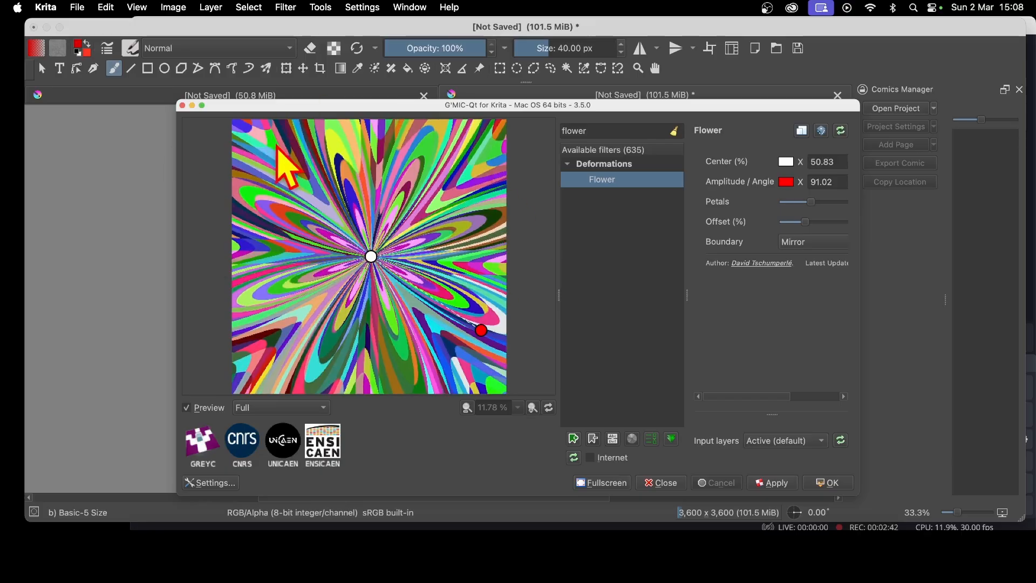
# - Try the Flower filter with the maximum number of petals, then with far fewer petals and a slightly reduced offset
pyautogui.click(826, 202)
pyautogui.moveTo(826, 202); pyautogui.dragTo(853, 204)
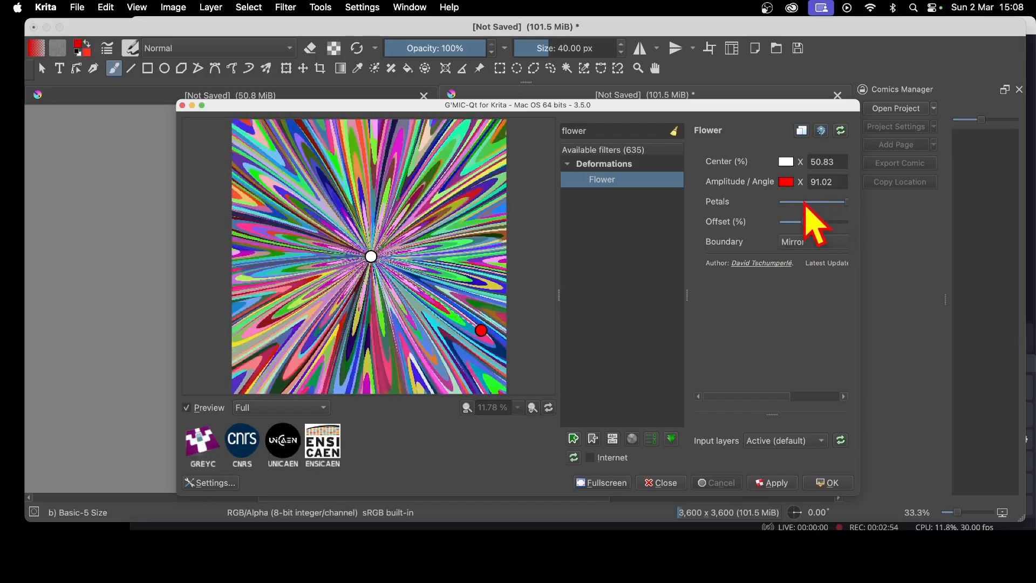
pyautogui.moveTo(847, 203); pyautogui.dragTo(804, 207)
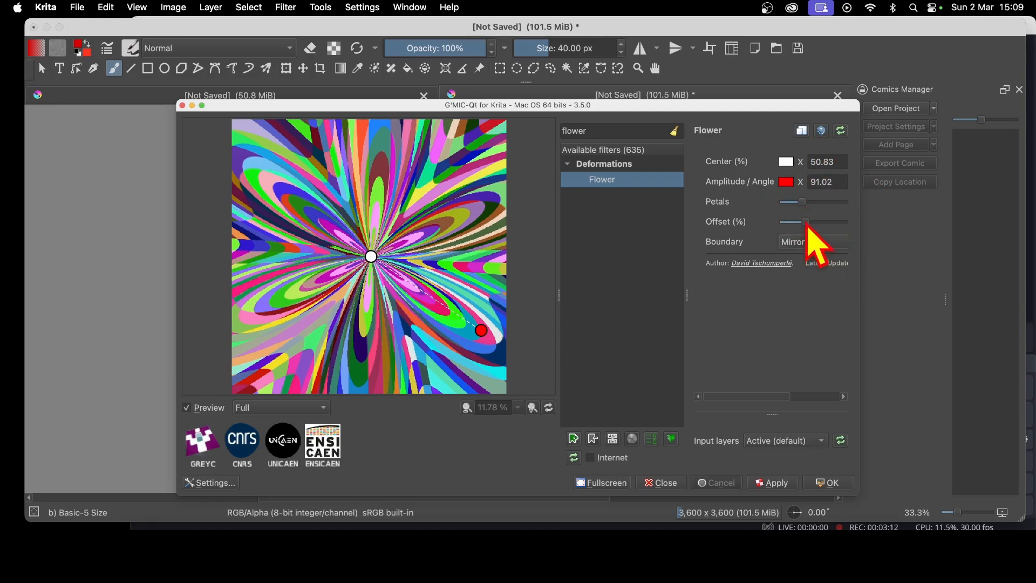
pyautogui.moveTo(805, 222)
pyautogui.mouseDown()
pyautogui.moveTo(833, 226)
pyautogui.moveTo(804, 228)
pyautogui.mouseUp()
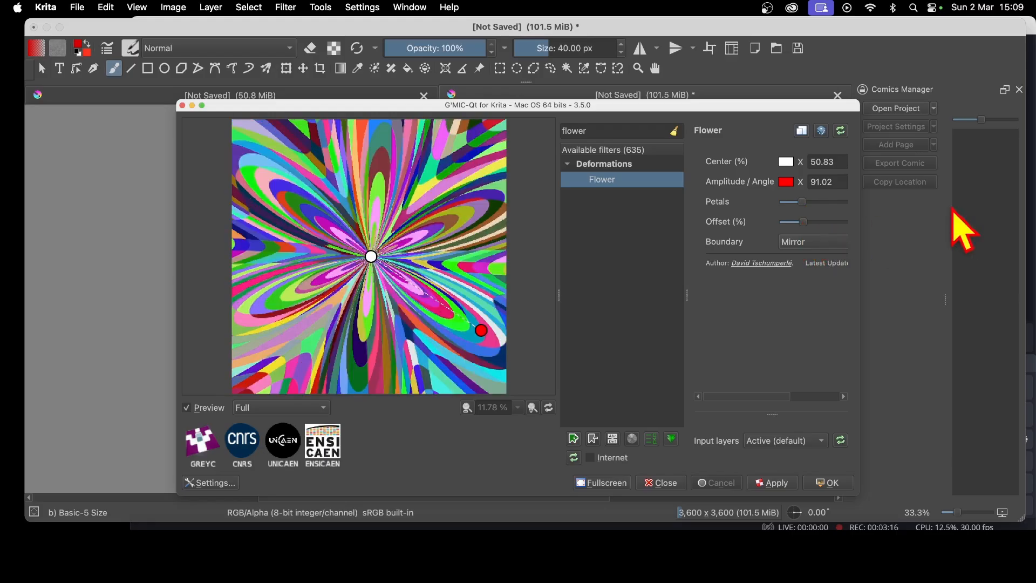
# - Try the Transparent, Nearest and Periodic boundary modes on the Flower deformation
pyautogui.click(805, 241)
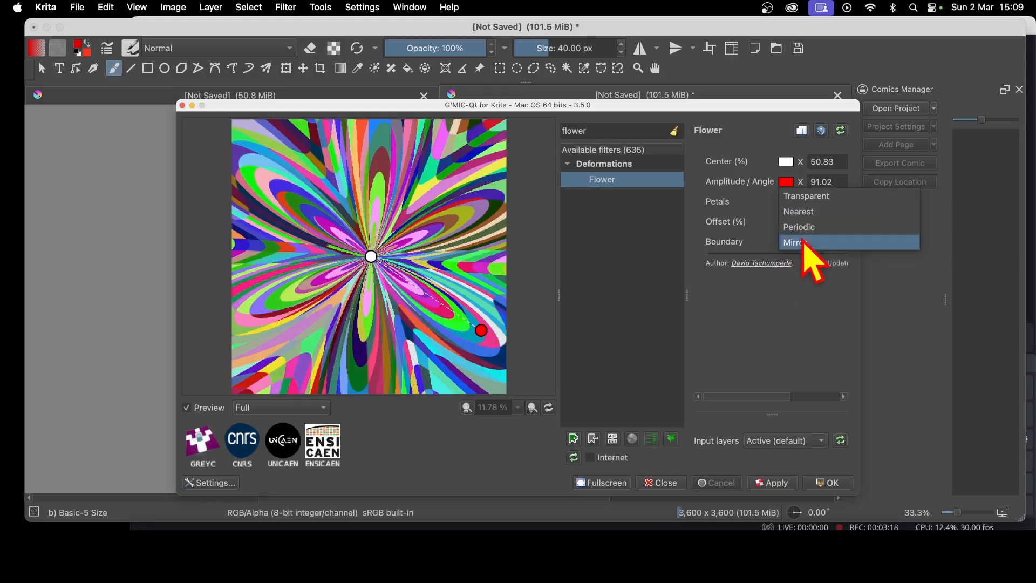
pyautogui.click(804, 196)
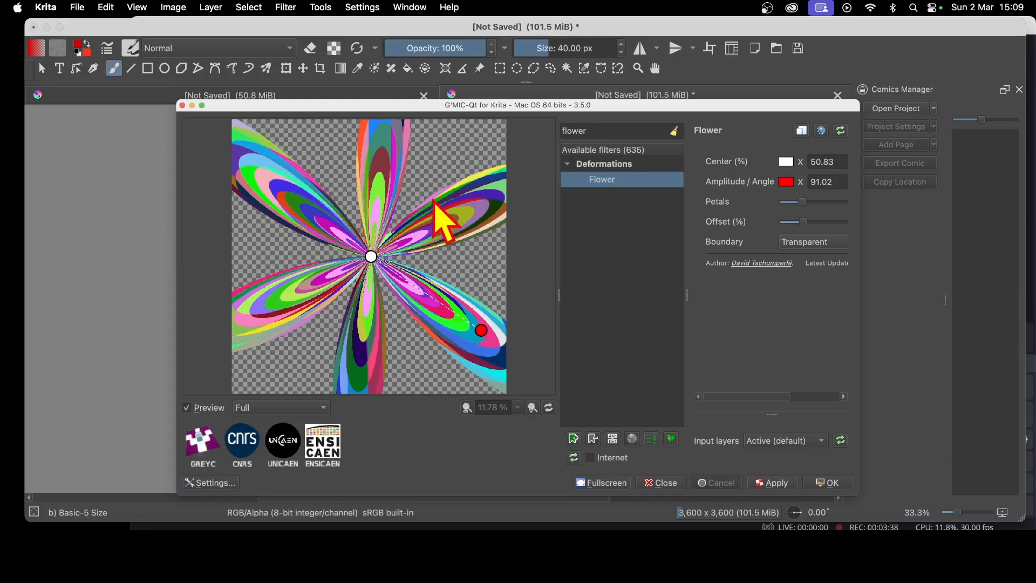
pyautogui.click(809, 244)
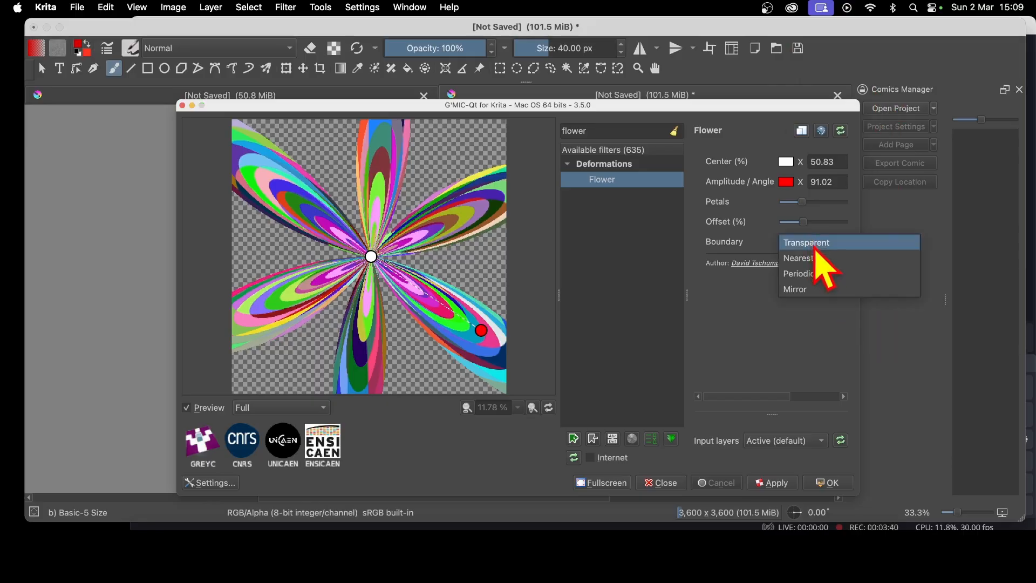
pyautogui.click(819, 260)
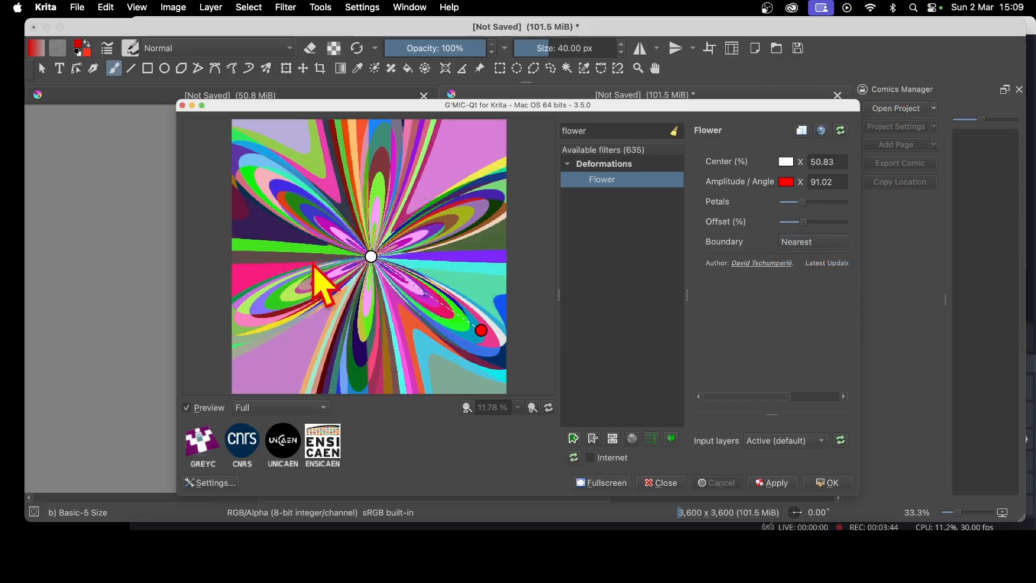
pyautogui.click(805, 243)
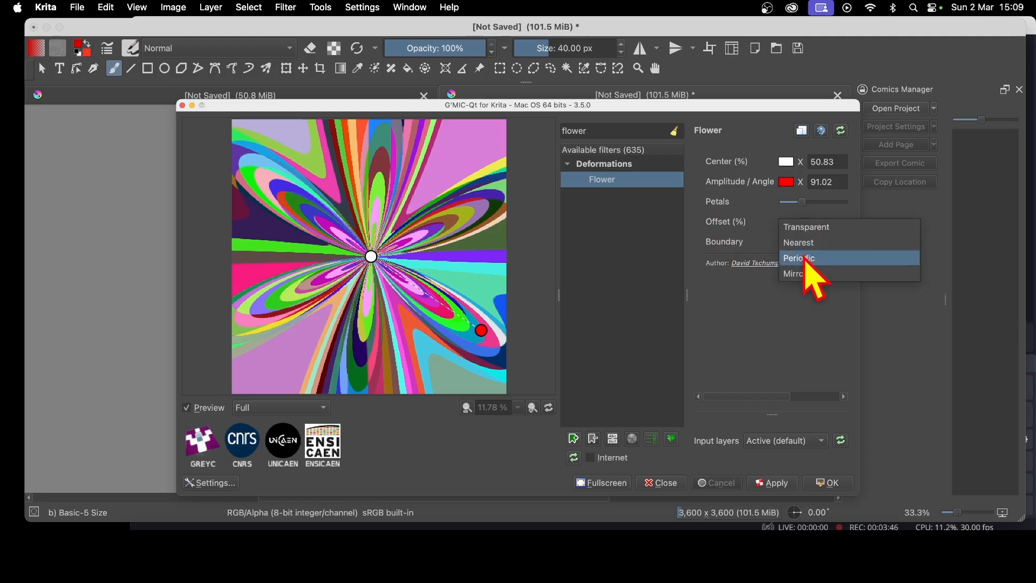
pyautogui.click(805, 258)
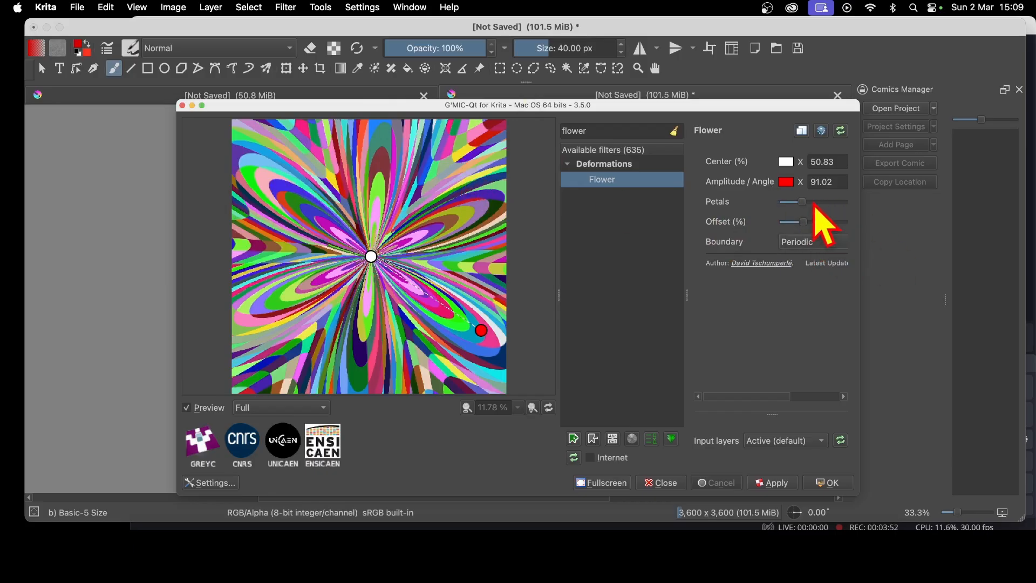
# - Randomize the Flower filter's parameters several times to get a different petal pattern
pyautogui.click(822, 133)
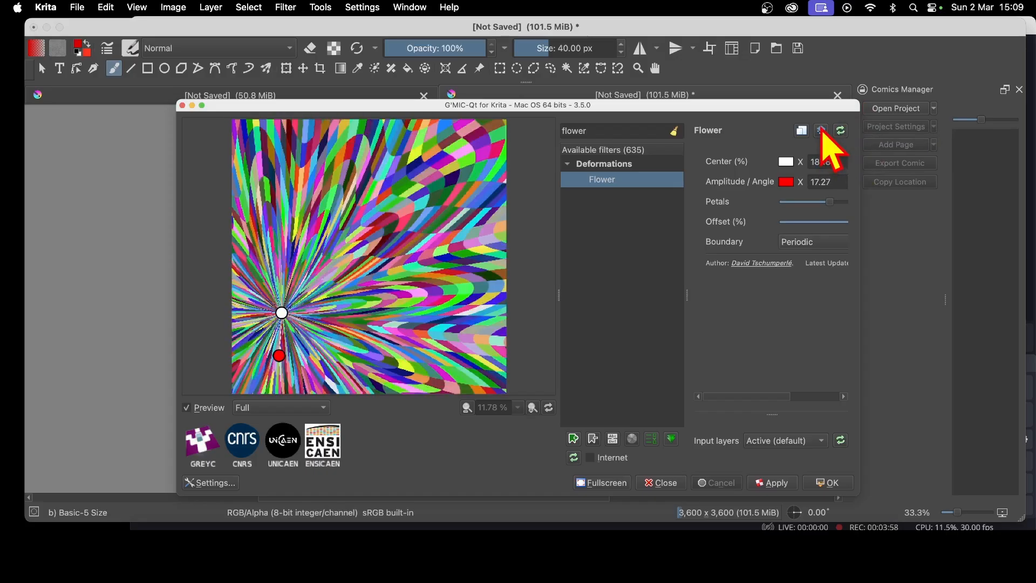
pyautogui.click(822, 133)
pyautogui.click(822, 132)
pyautogui.click(822, 133)
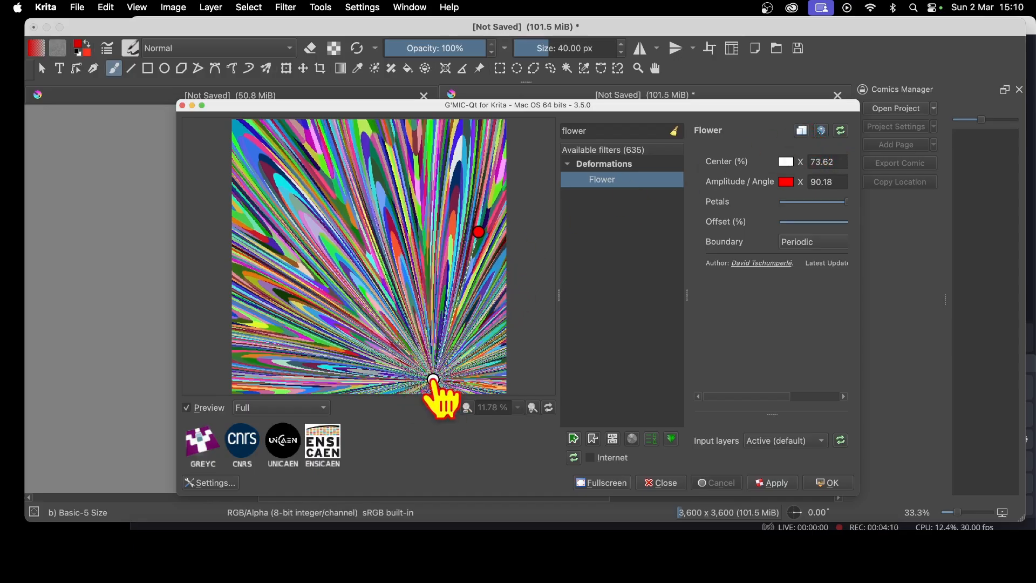
# - Move the Flower centre near mid-canvas at about 53.19% X, reduce the petals, set the boundary to Mirror and apply the filter
pyautogui.moveTo(406, 327); pyautogui.dragTo(378, 254)
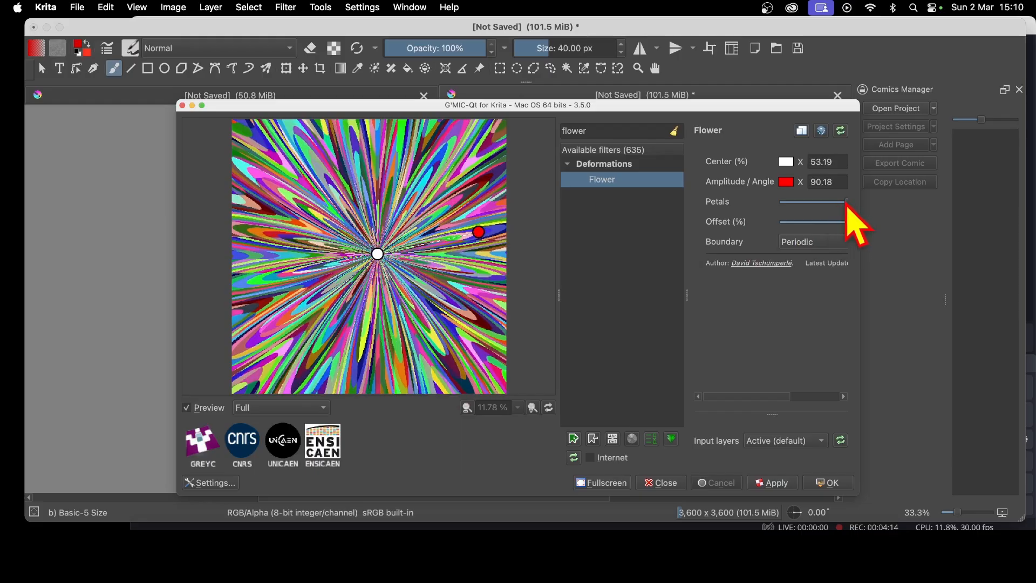
pyautogui.moveTo(845, 202); pyautogui.dragTo(807, 204)
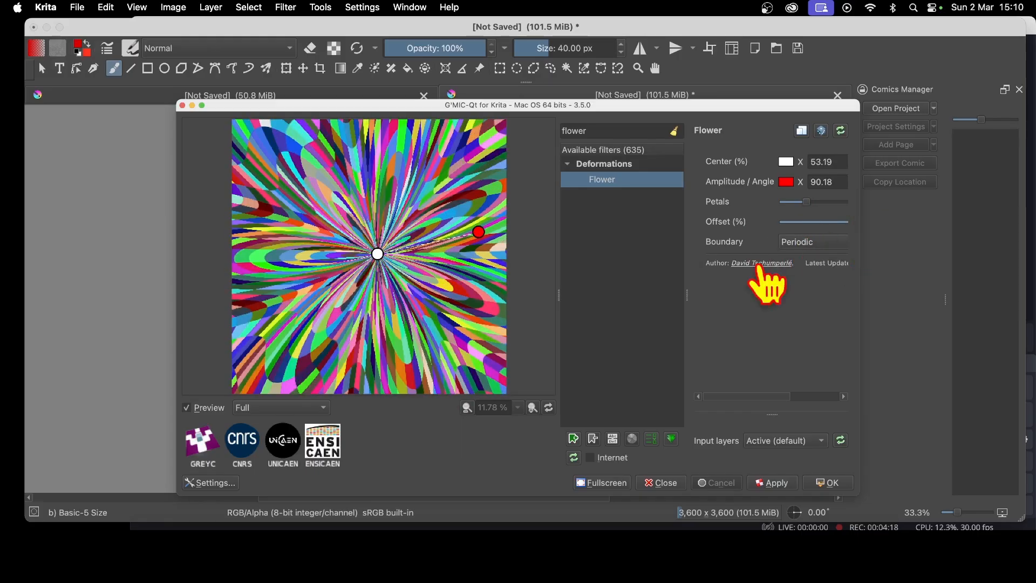
pyautogui.click(803, 246)
pyautogui.click(801, 259)
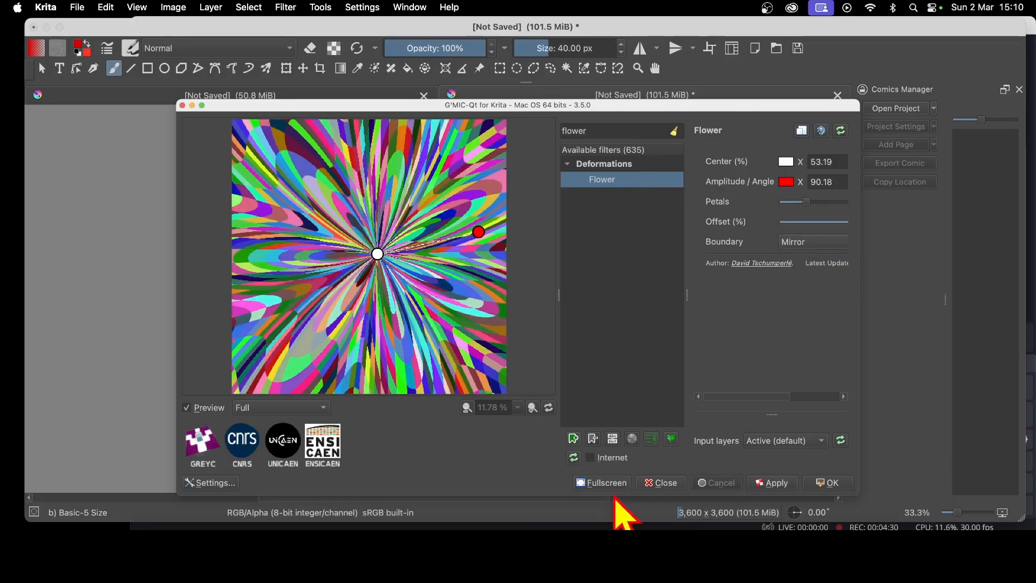
pyautogui.click(833, 486)
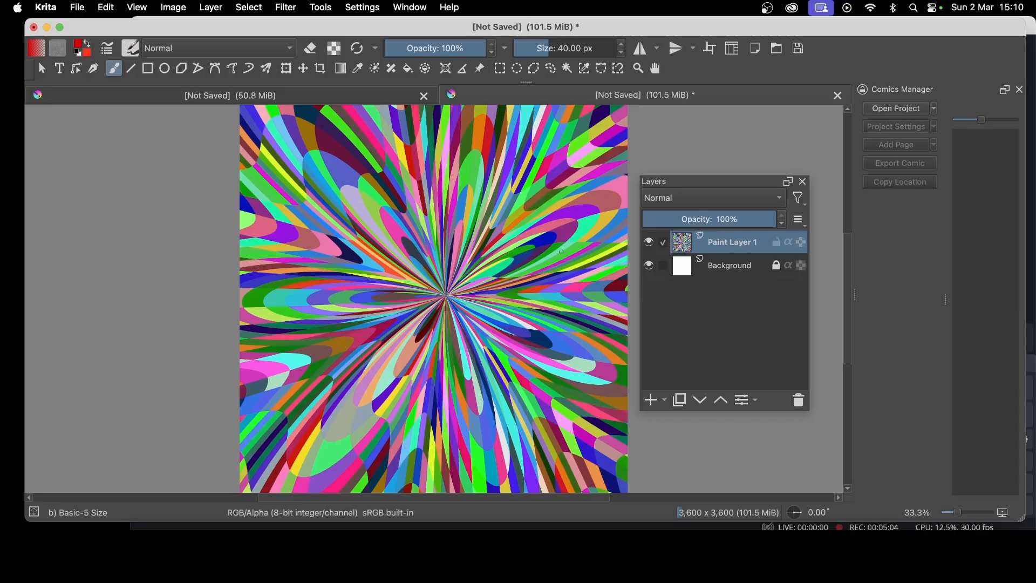
pyautogui.click(688, 194)
pyautogui.press('Up')
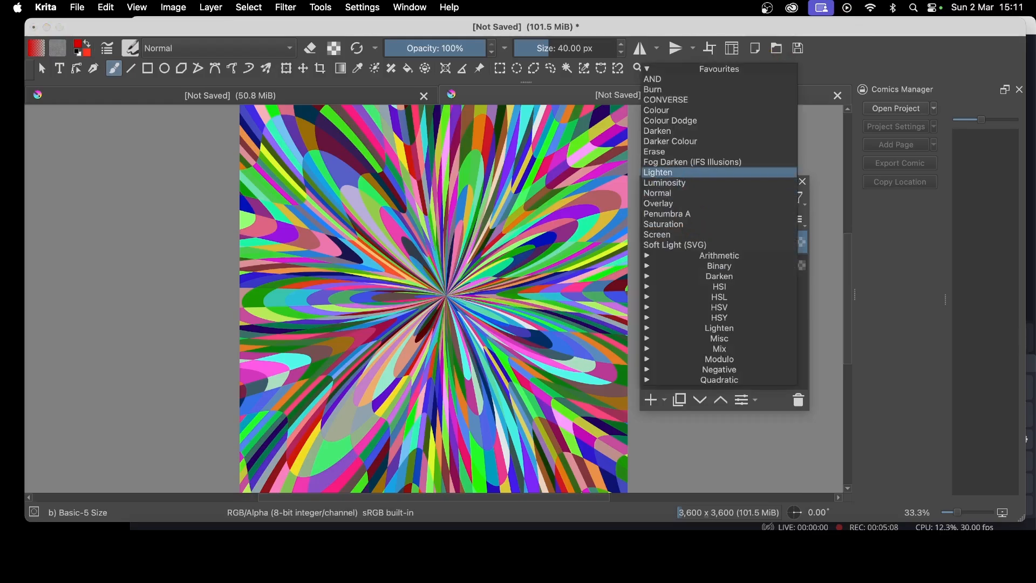
pyautogui.click(401, 259)
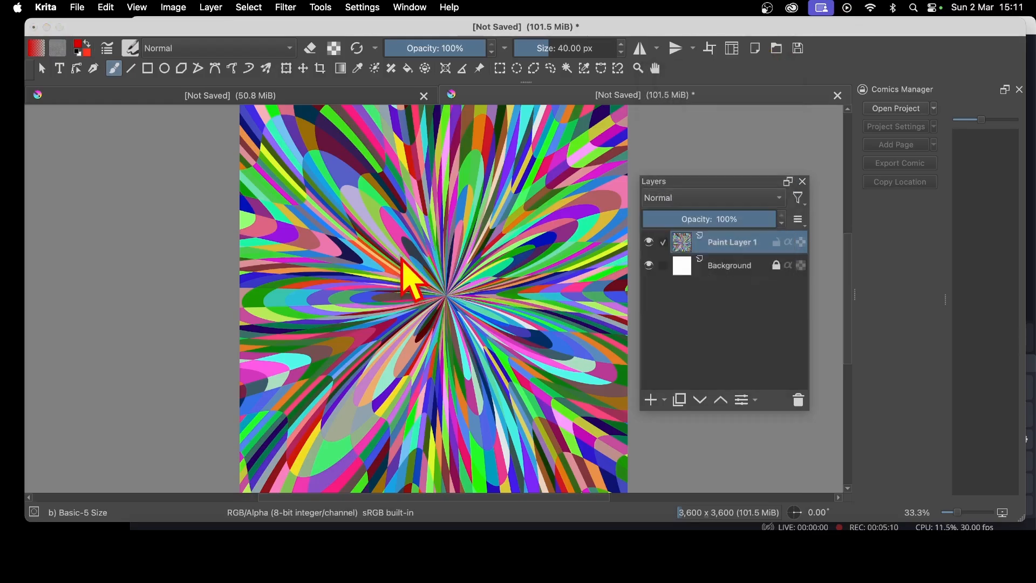